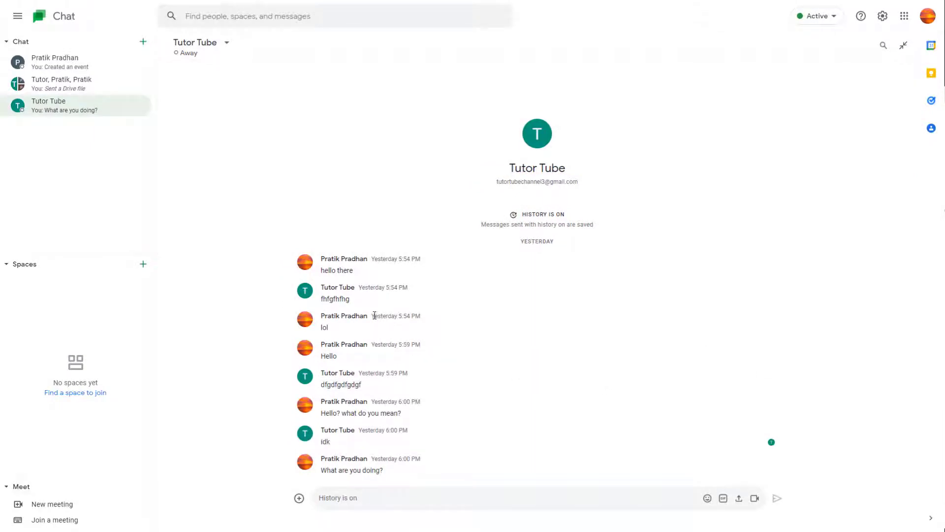
Draft a calendar invite for Thu, Feb 3, 8:30–10:30am and expand it to the full editor.
click(300, 500)
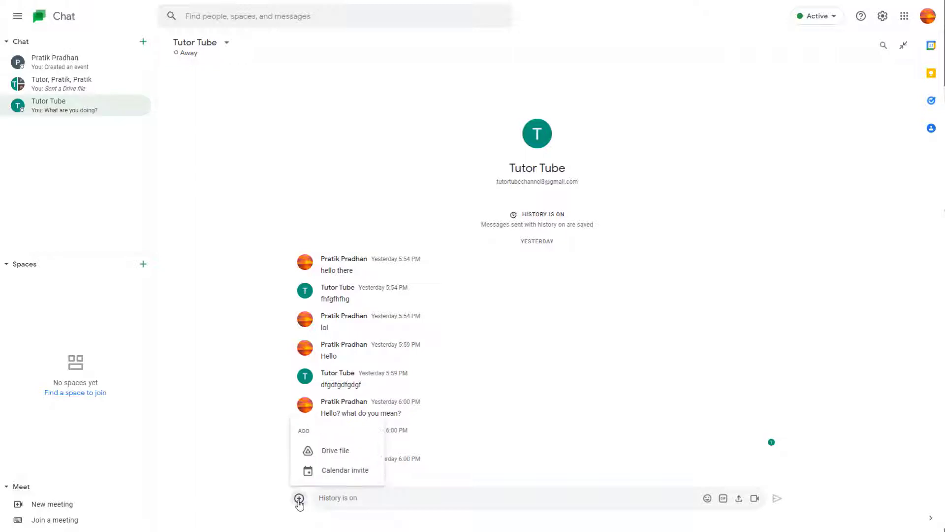
click(329, 473)
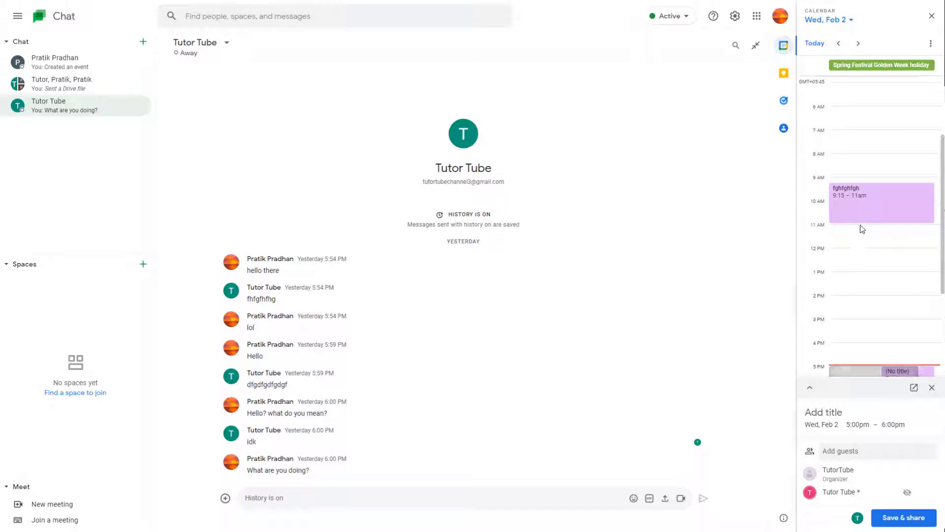
click(859, 43)
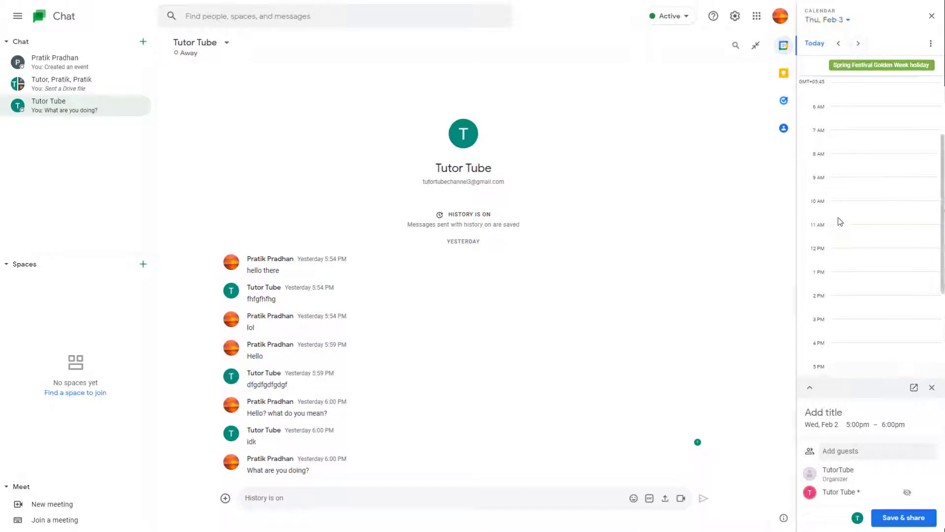
drag(863, 171, 867, 212)
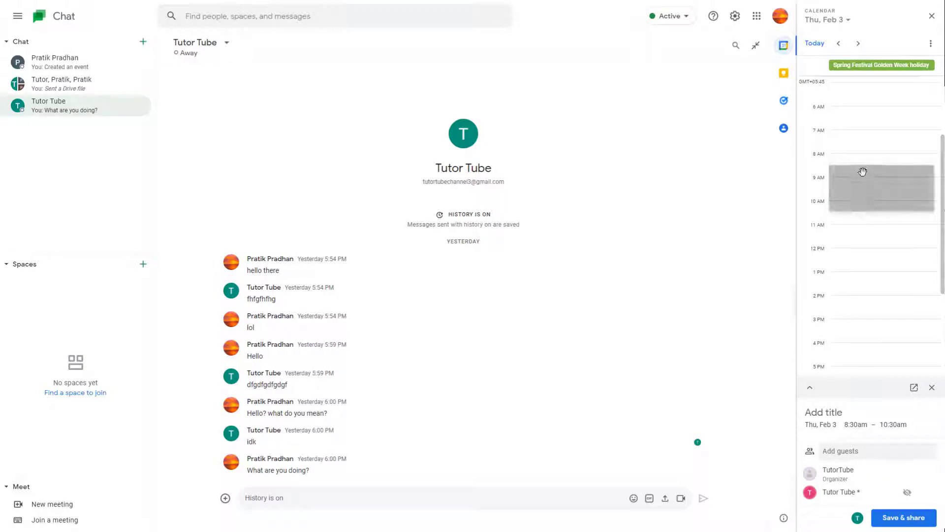
click(824, 415)
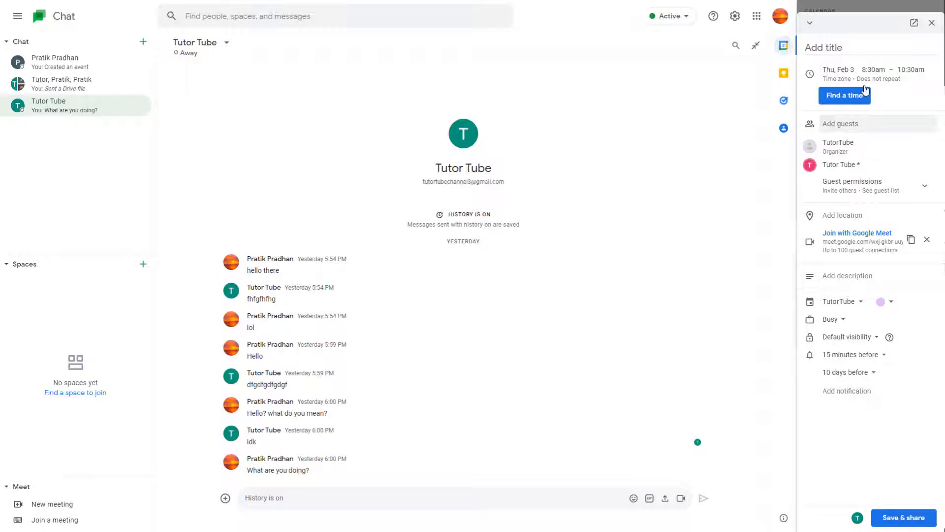
Enter the title 'Test Event' in the event's title field.
click(850, 46)
text(Tesrt)
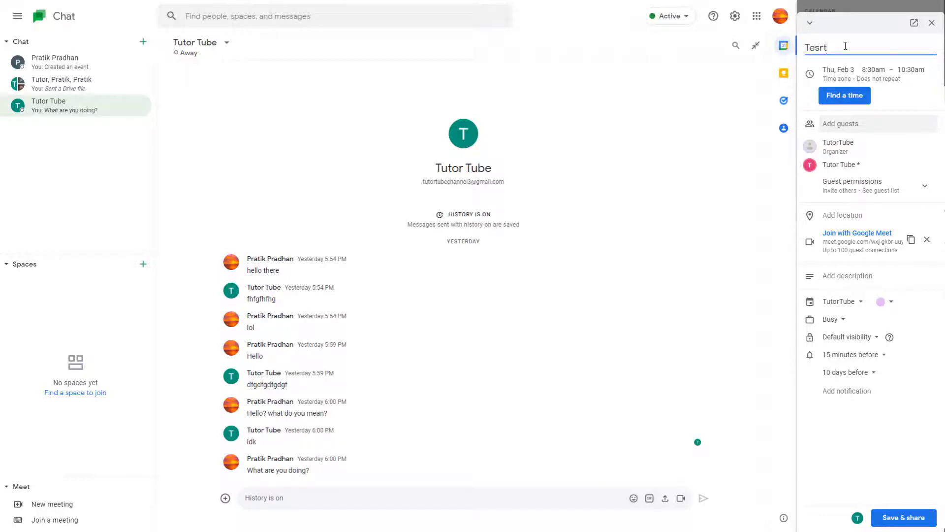
key(BackSpace)
key(BackSpace)
text(t Event)
Save and share 'Test Event' with Tutor Tube, sending the invitation emails to guests.
click(914, 524)
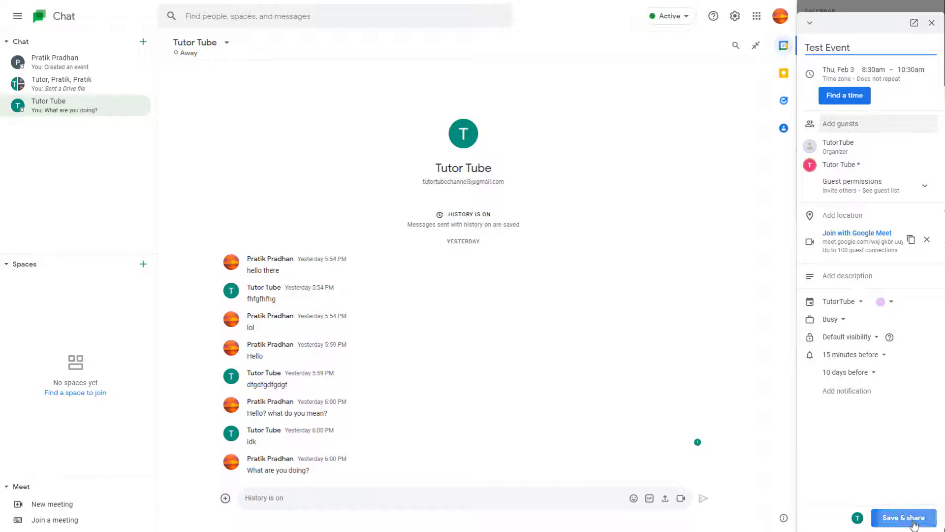
click(919, 312)
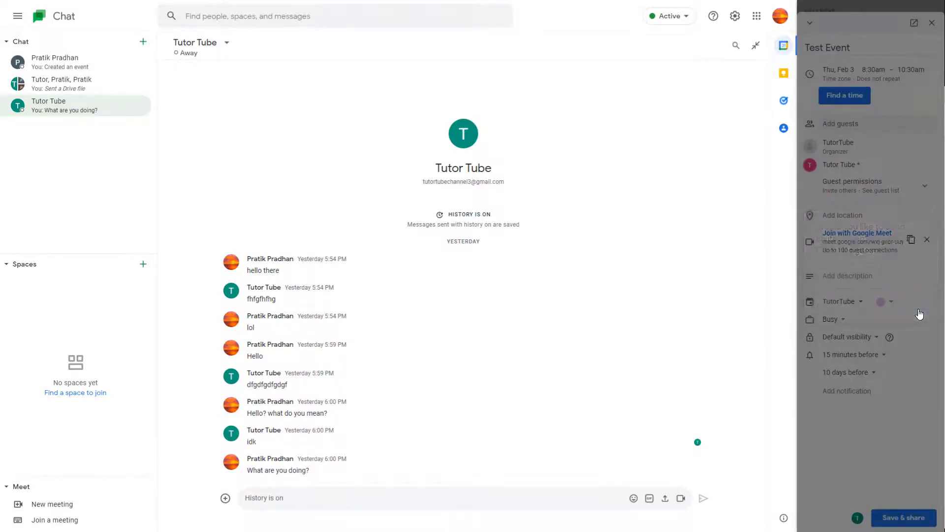